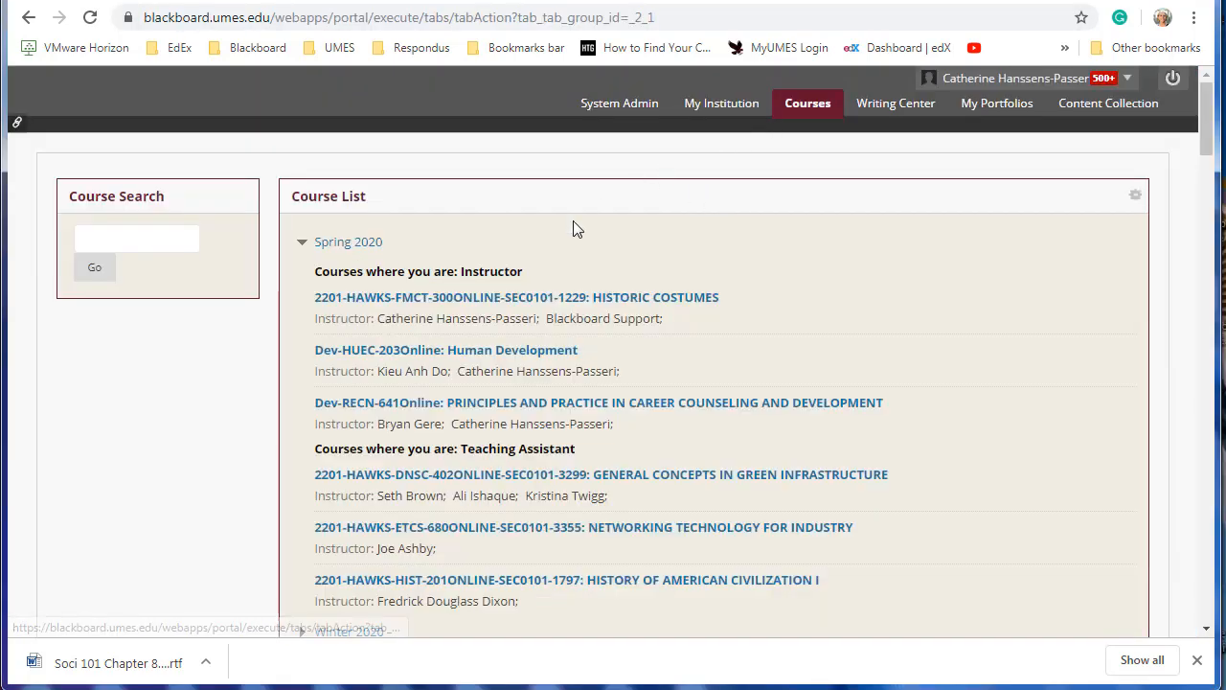
Open the HISTORIC COSTUMES course and go to its Collaborate Ultra sessions page.
{"action": "left_click", "coordinate": [460, 303]}
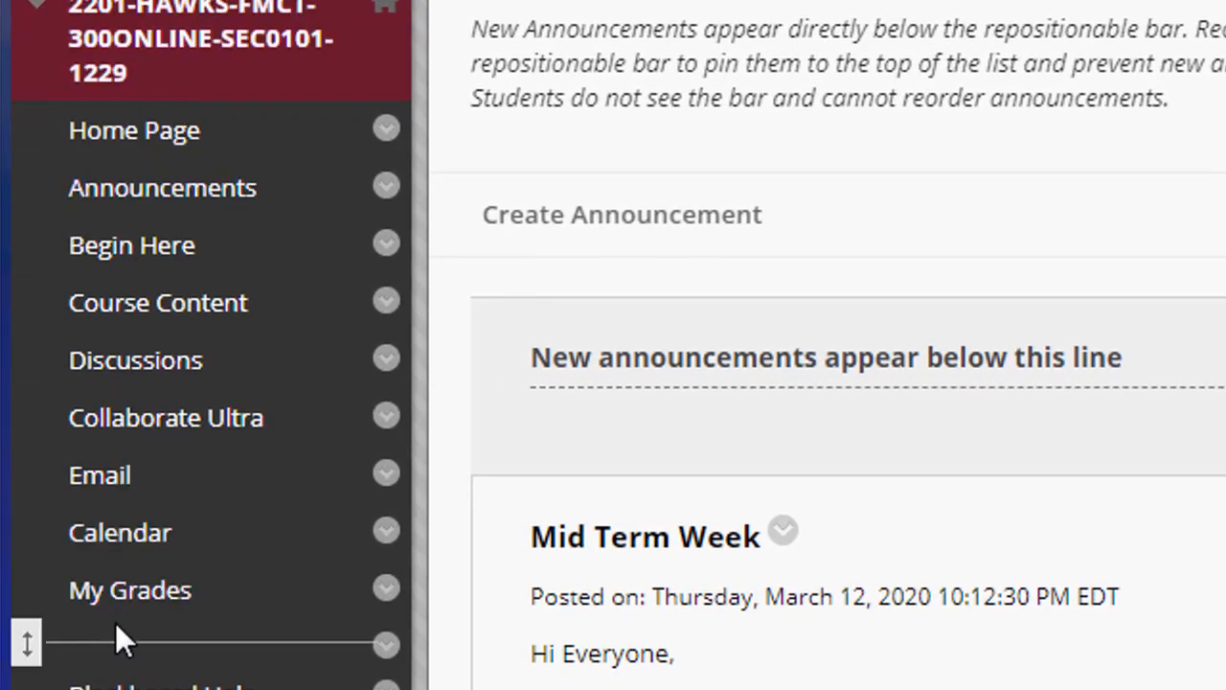
{"action": "left_click", "coordinate": [115, 433]}
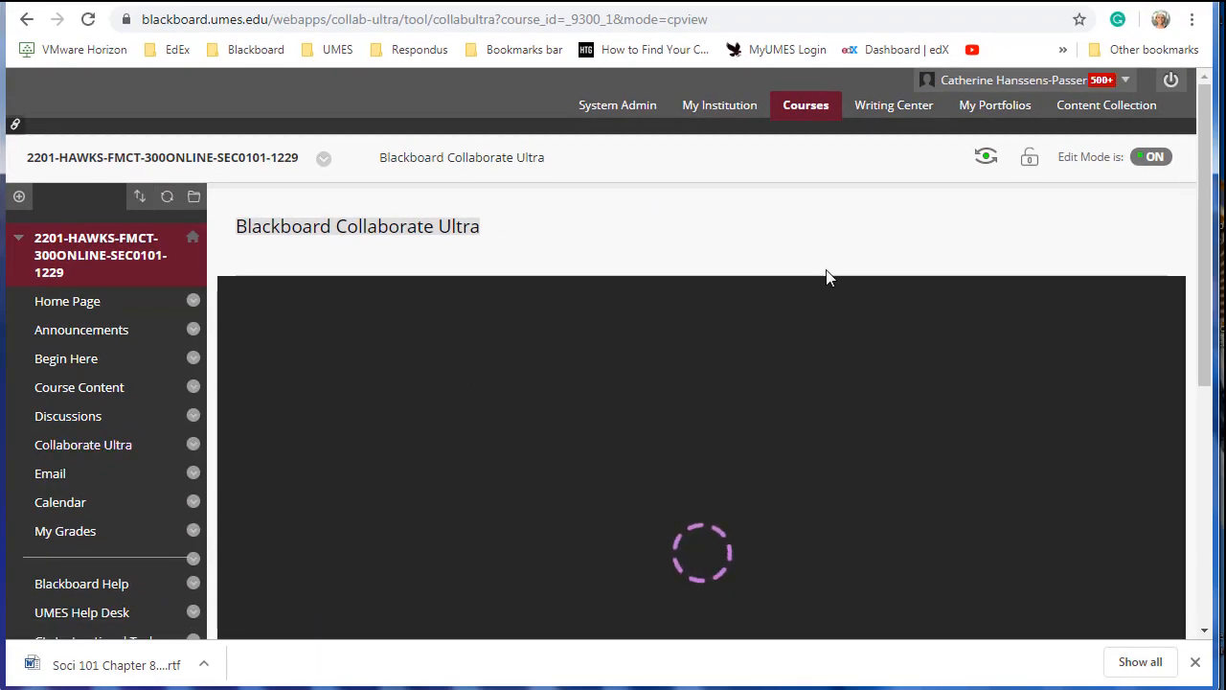
{"action": "left_click_drag", "start_coordinate": [1206, 181], "coordinate": [1207, 206]}
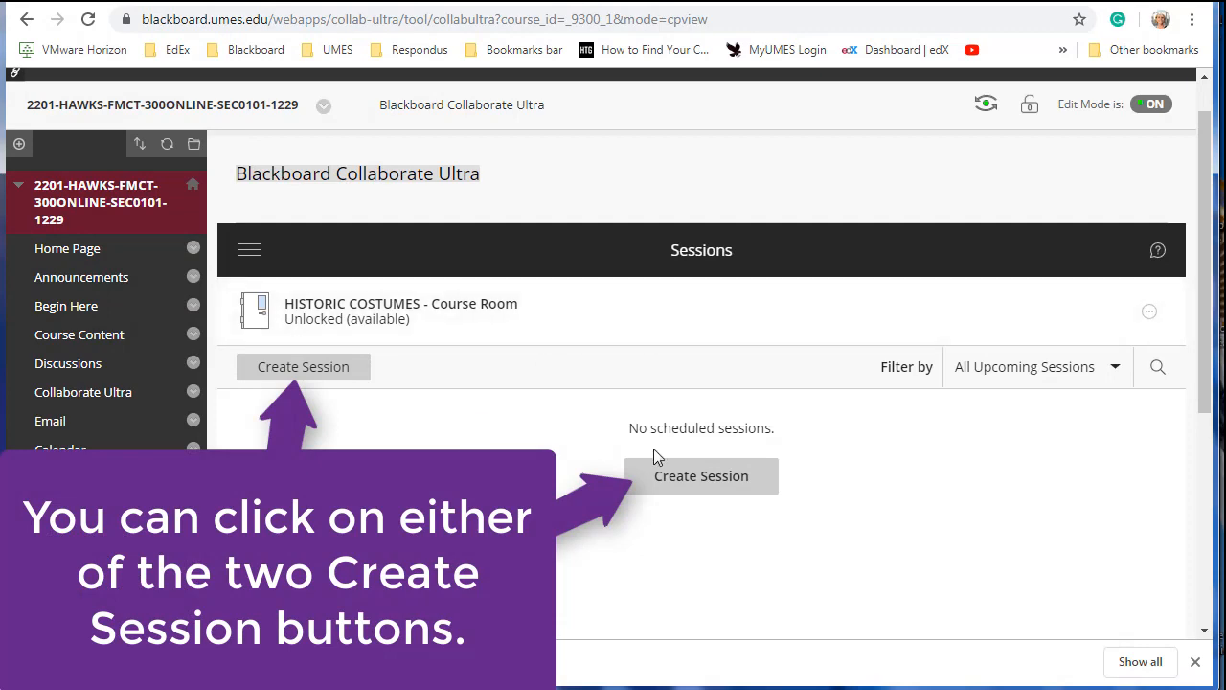
Create a new session in the course and name it "Virtual Class".
{"action": "left_click", "coordinate": [674, 489]}
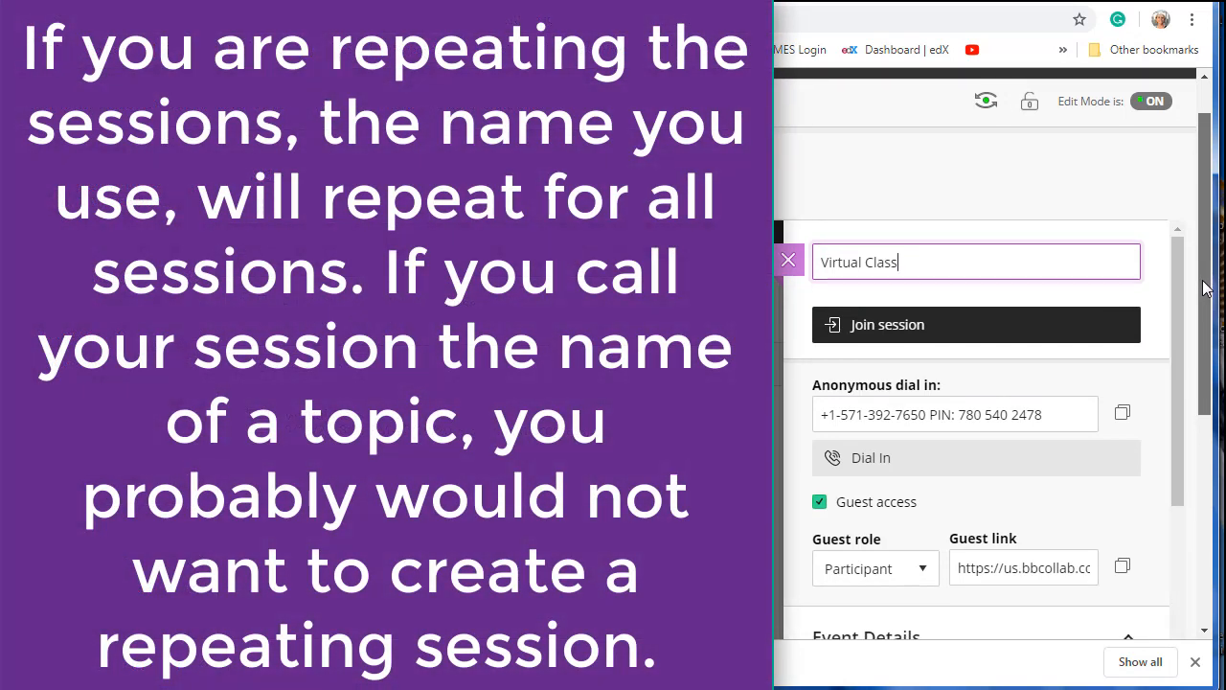
{"action": "left_click_drag", "start_coordinate": [1205, 289], "coordinate": [1205, 347]}
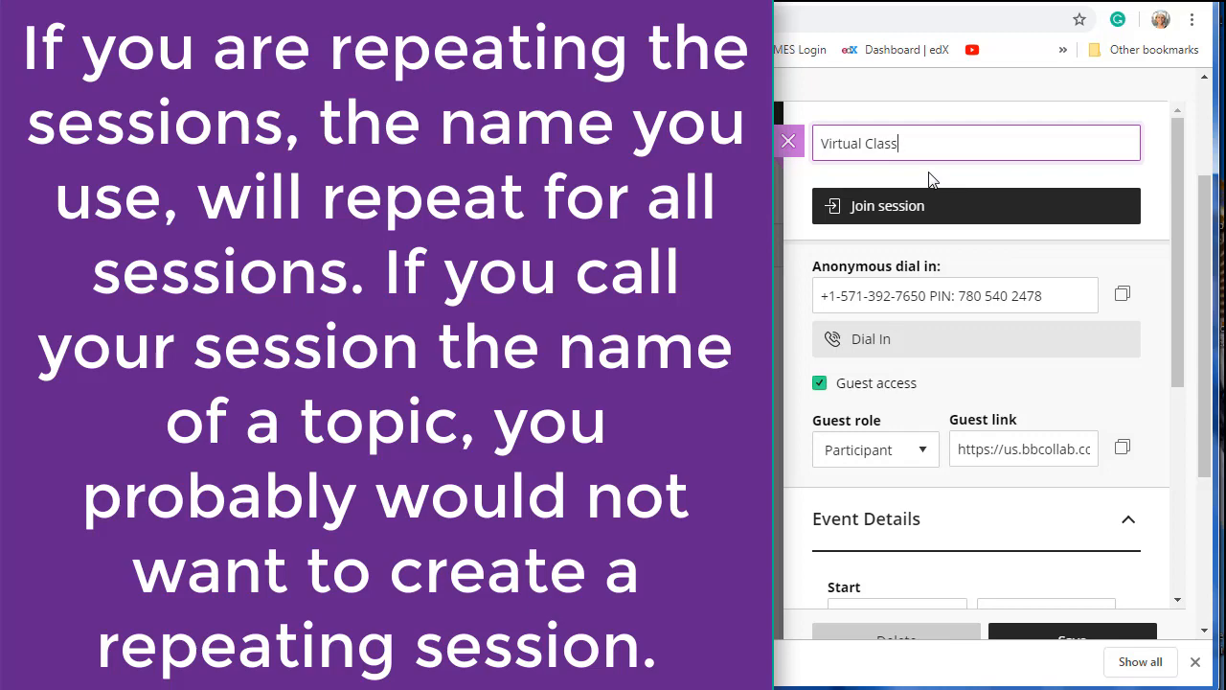
{"action": "scroll", "coordinate": [928, 180], "scroll_direction": "down", "scroll_amount": 1}
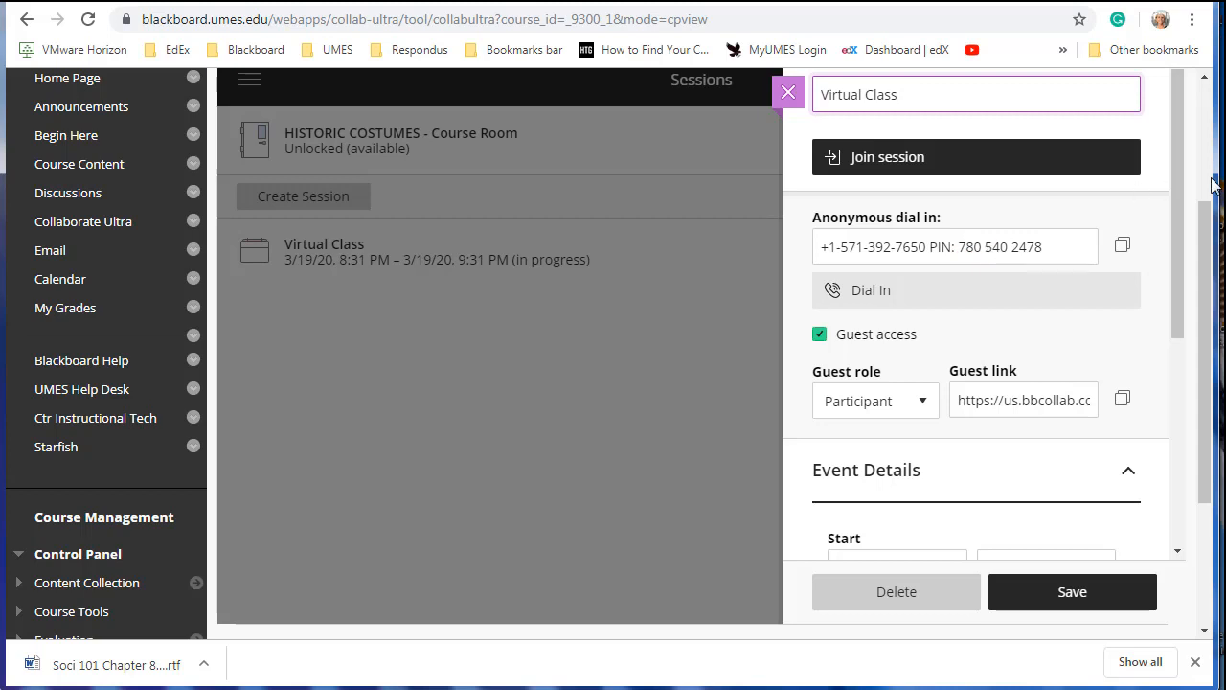
Set the Virtual Class session's start date to 3/20/20 in the event details.
{"action": "left_click_drag", "start_coordinate": [1205, 226], "coordinate": [1210, 297]}
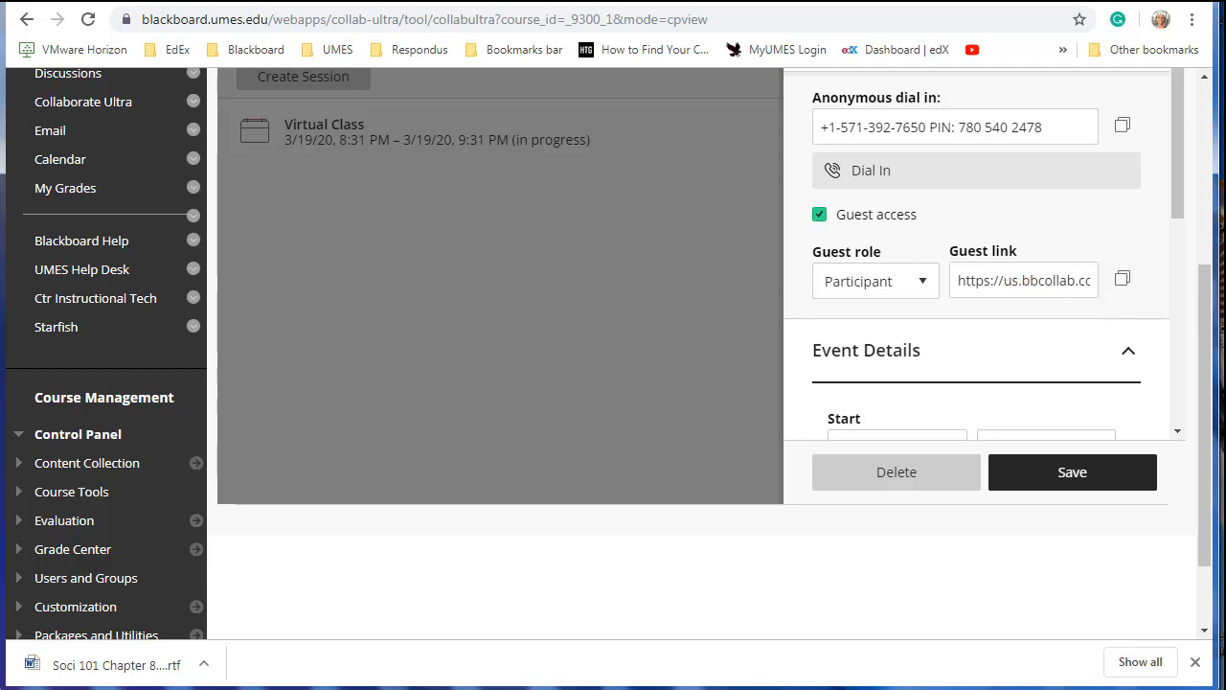
{"action": "scroll", "coordinate": [1185, 235], "scroll_direction": "down", "scroll_amount": 2}
{"action": "left_click_drag", "start_coordinate": [1185, 235], "coordinate": [1188, 349]}
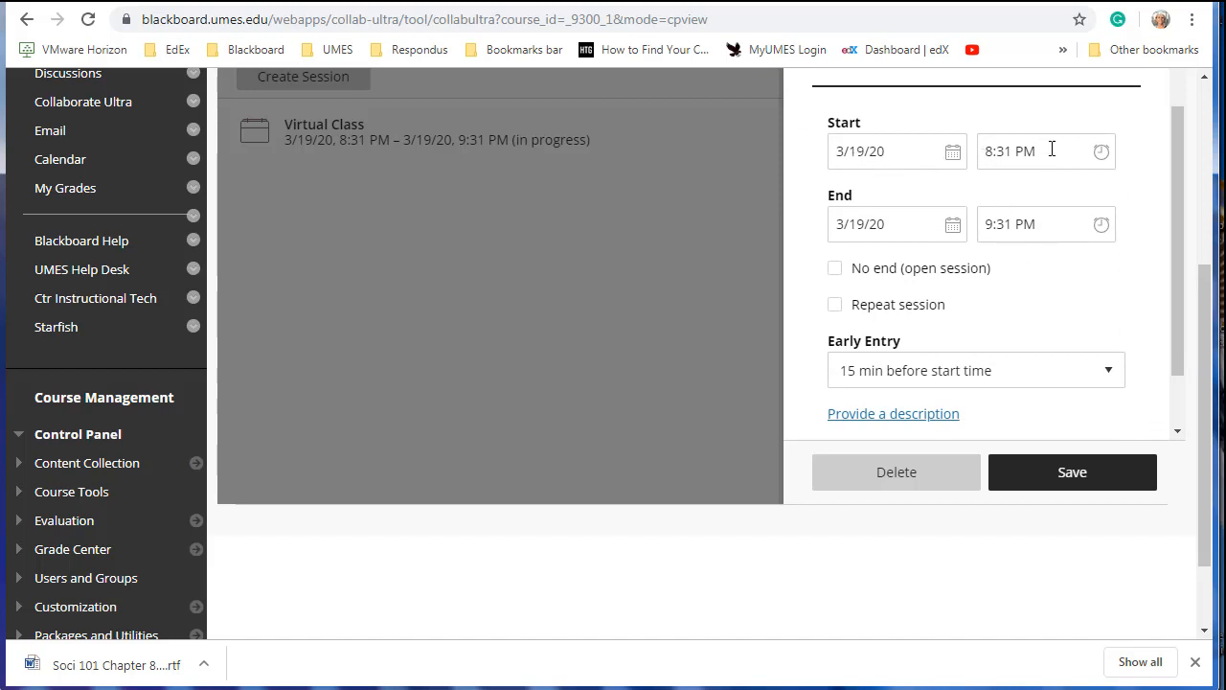
{"action": "left_click", "coordinate": [954, 151]}
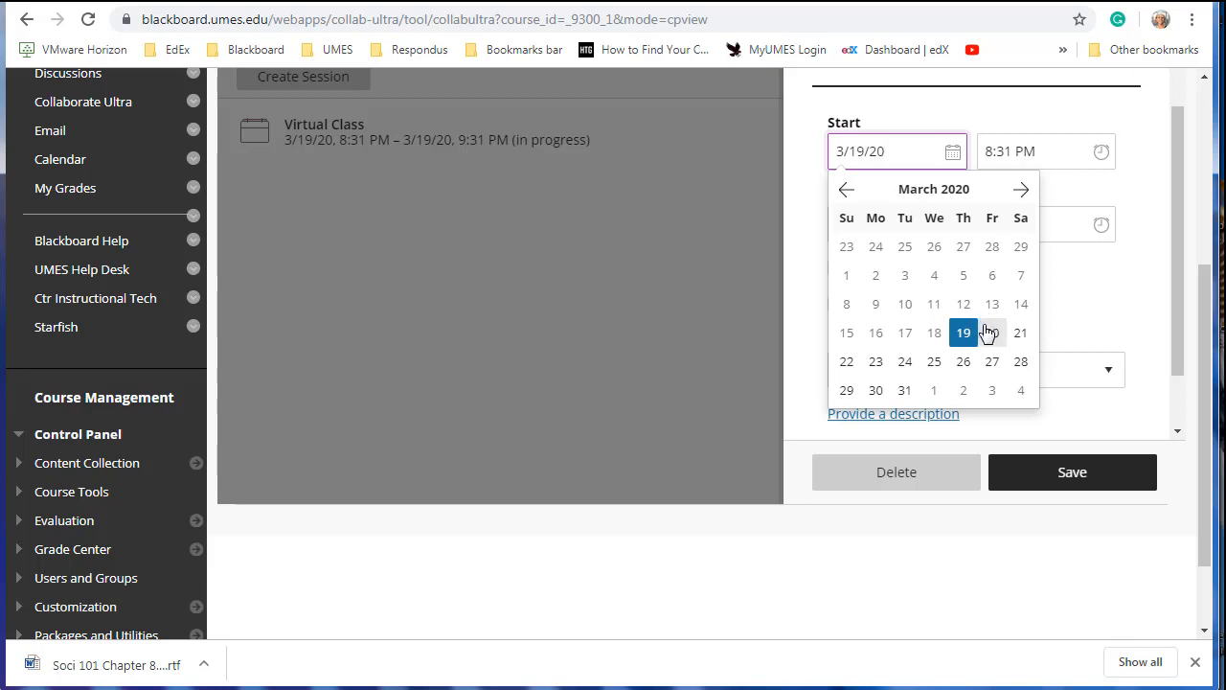
{"action": "left_click", "coordinate": [990, 332]}
Set the session's start time to 9:00 AM and its end time to 10:00 AM.
{"action": "left_click", "coordinate": [1064, 150]}
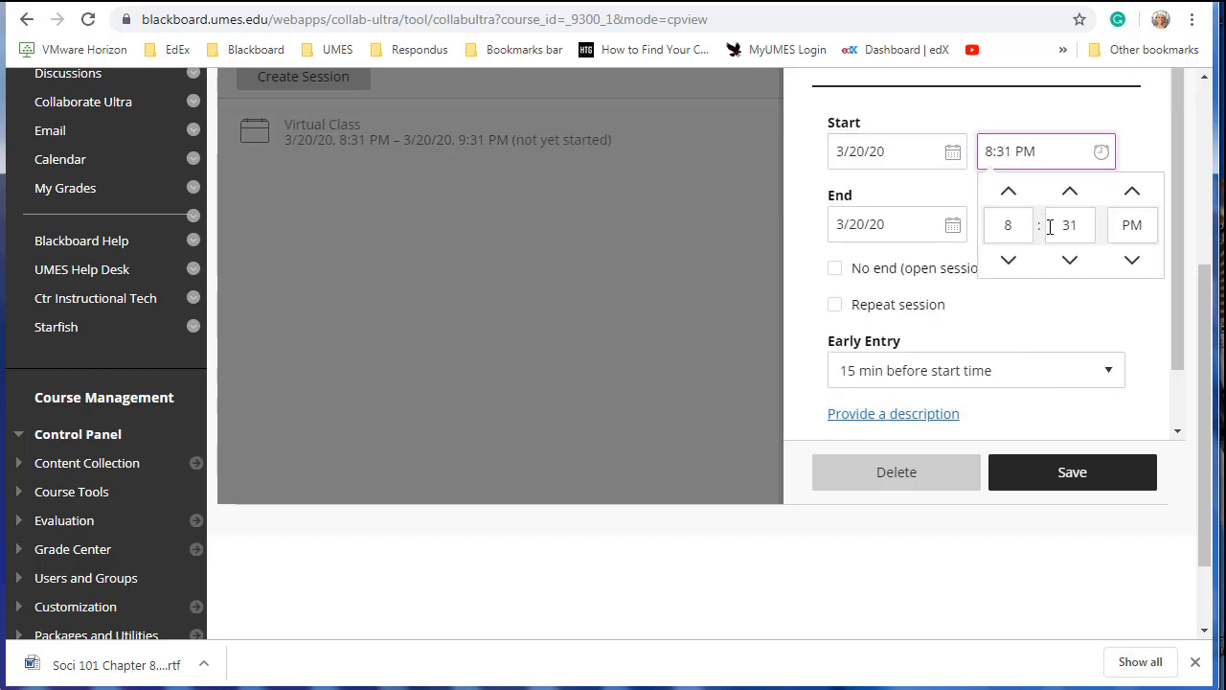
{"action": "left_click", "coordinate": [1011, 196]}
{"action": "left_click", "coordinate": [1070, 230]}
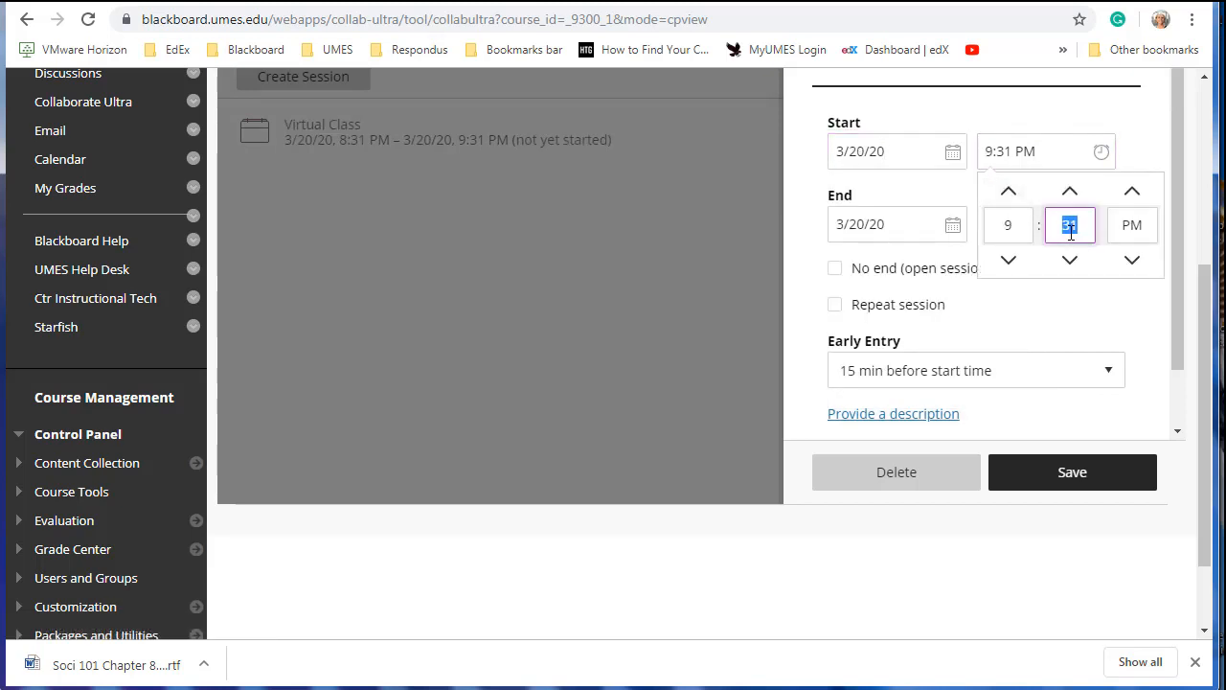
{"action": "type", "text": "00"}
{"action": "left_click", "coordinate": [1045, 297]}
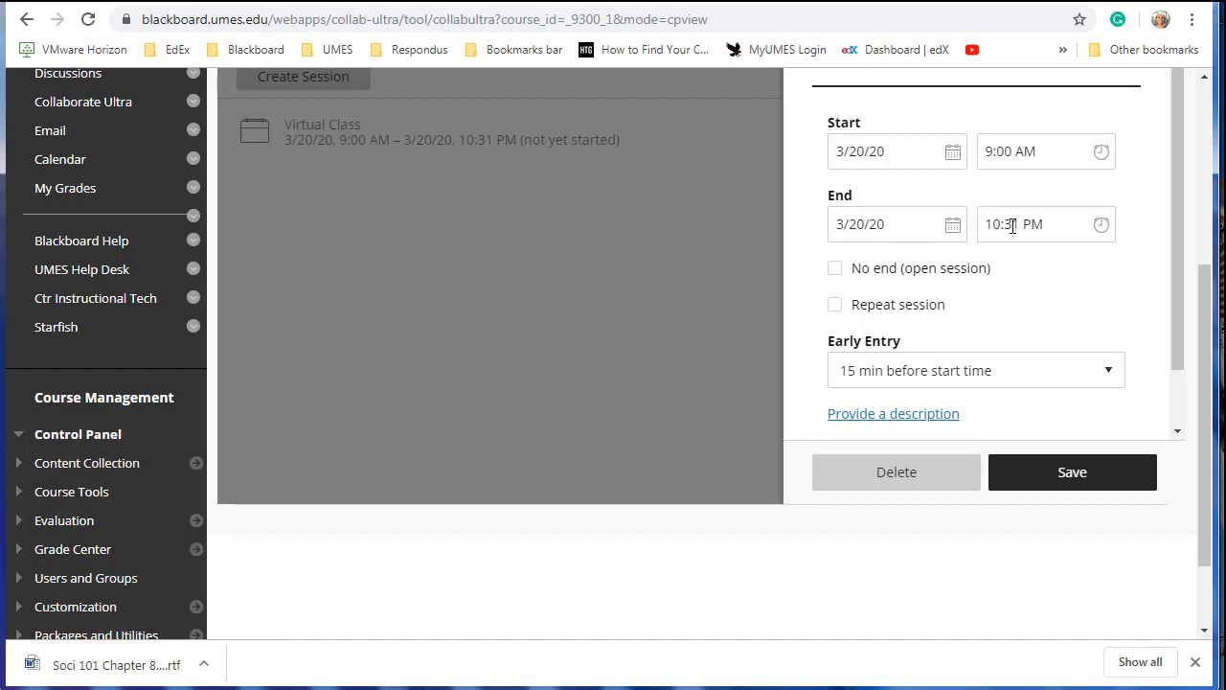
{"action": "left_click", "coordinate": [1023, 224]}
Turn on Repeat session and add Monday and Wednesday to the weekly recurrence days.
{"action": "left_click_drag", "start_coordinate": [1179, 266], "coordinate": [1175, 281]}
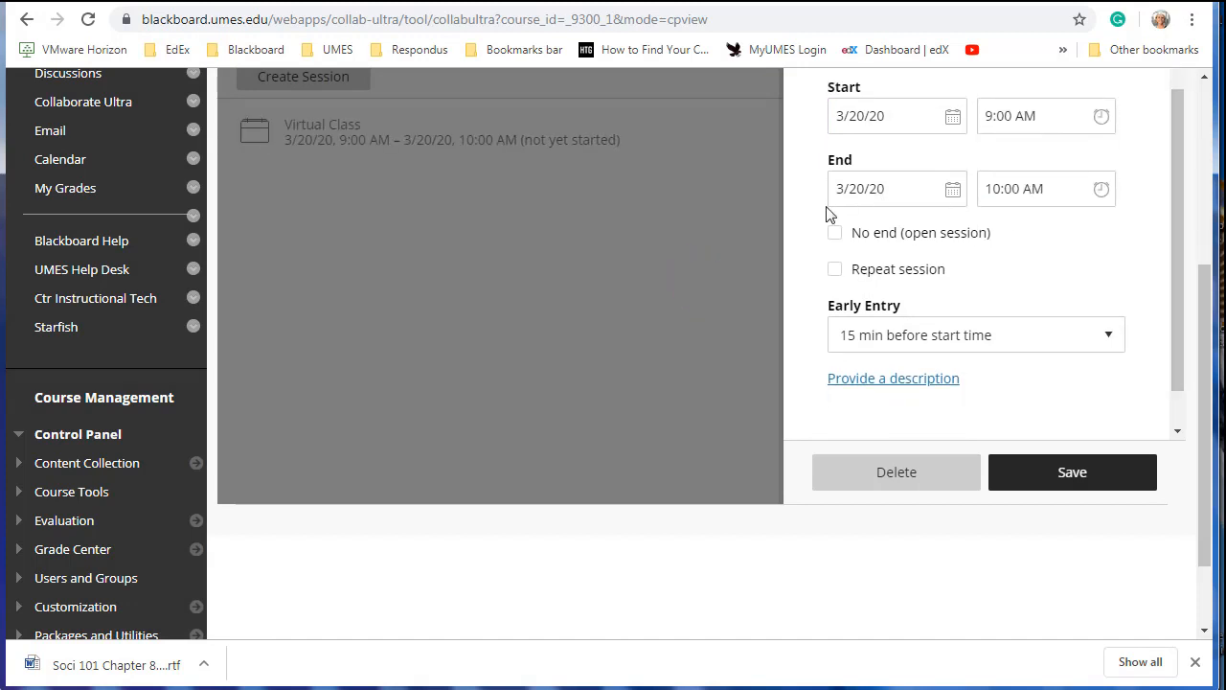
{"action": "left_click", "coordinate": [835, 271]}
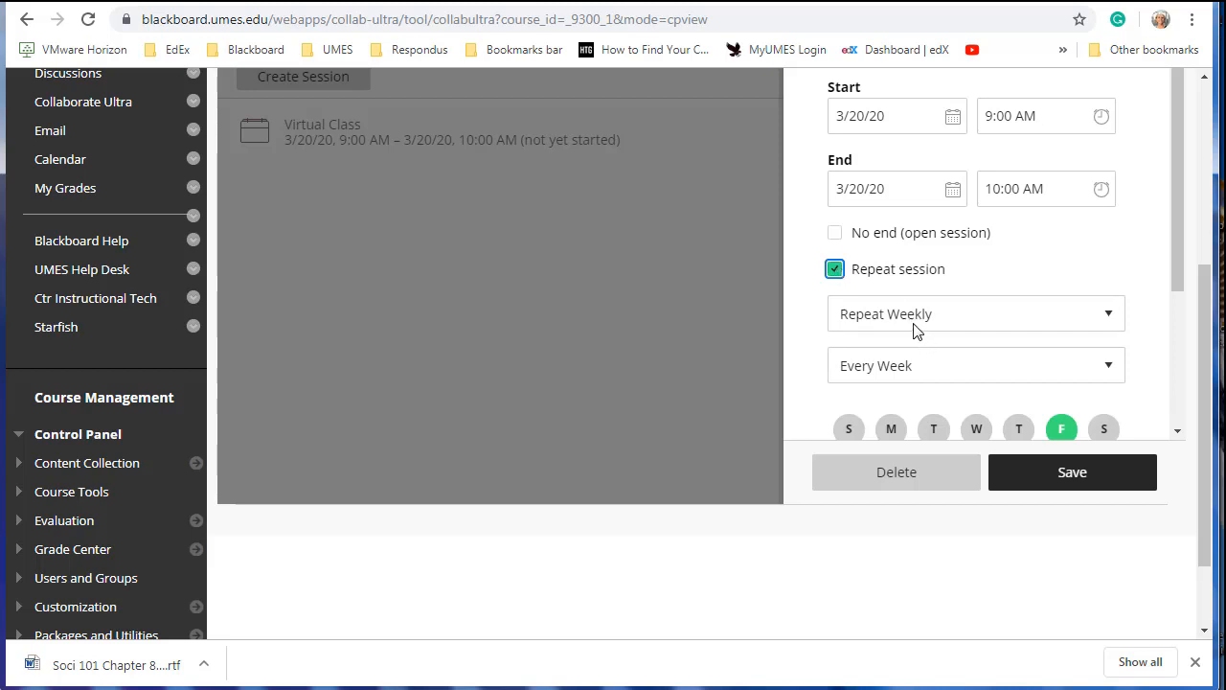
{"action": "left_click_drag", "start_coordinate": [1179, 180], "coordinate": [1176, 246]}
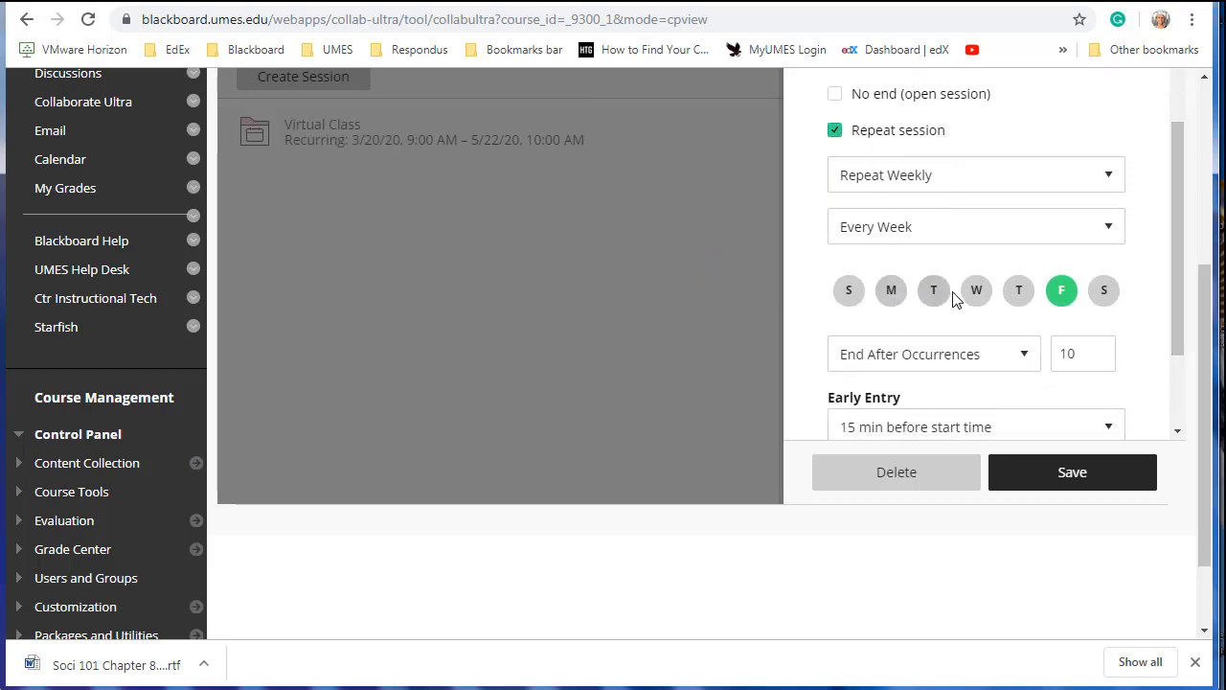
{"action": "left_click", "coordinate": [891, 292]}
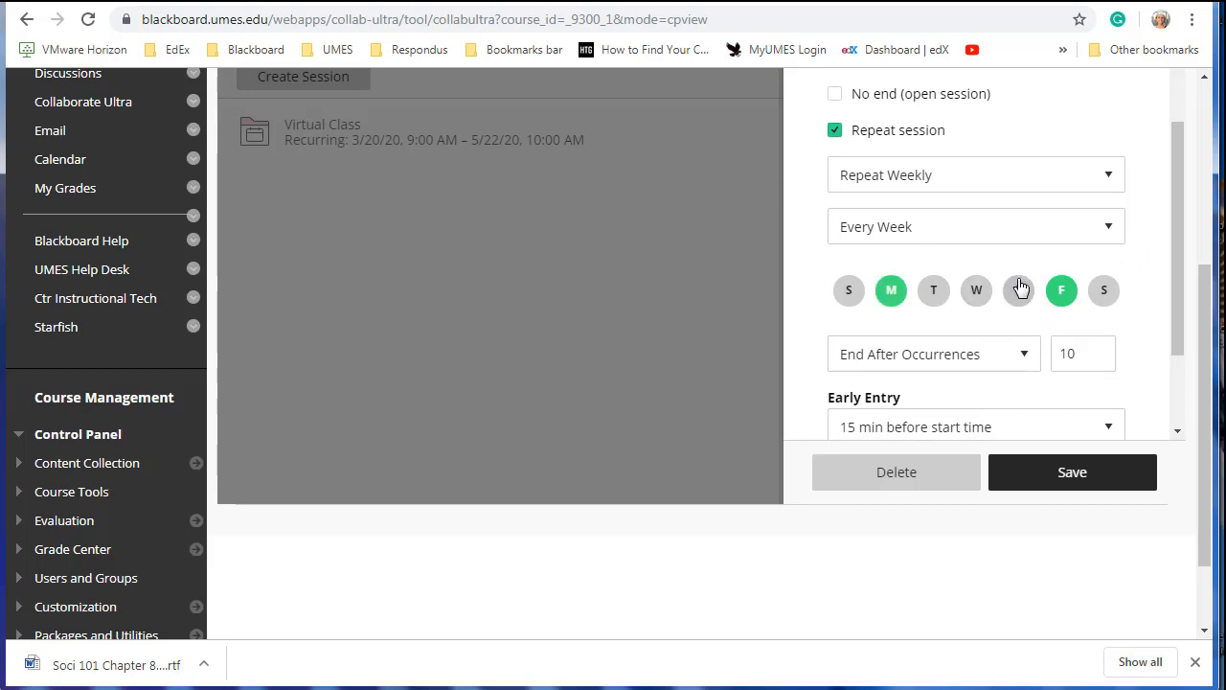
{"action": "left_click", "coordinate": [976, 292]}
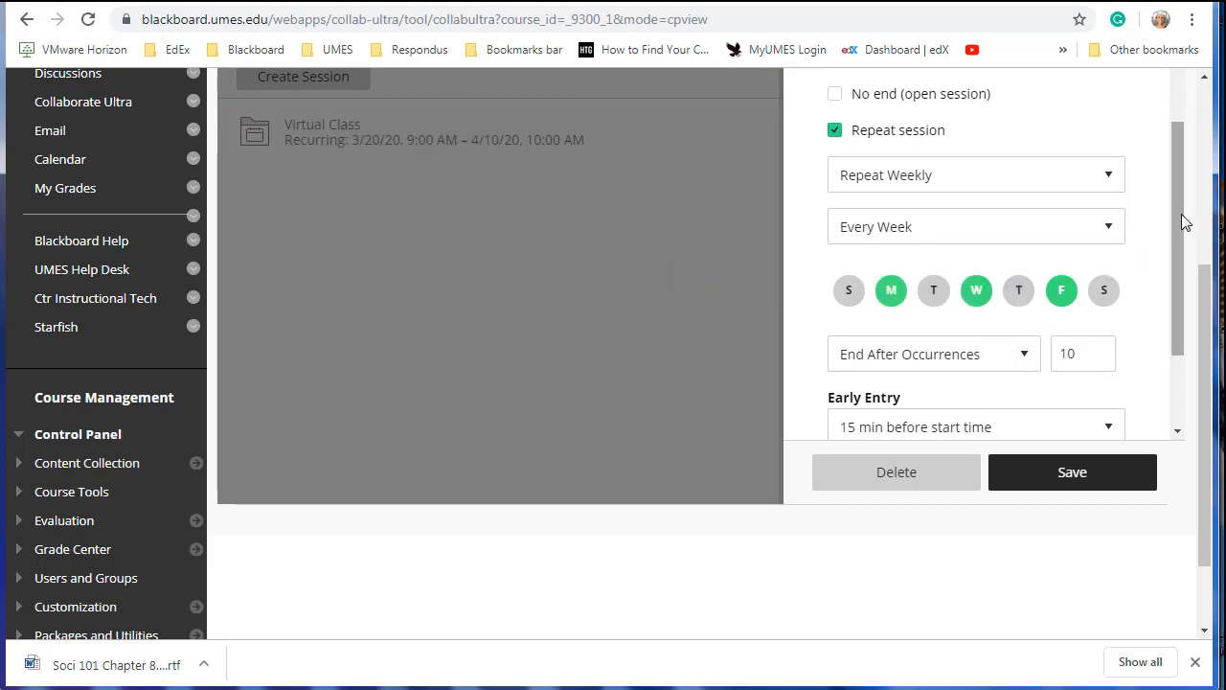
Make the recurrence end on a date and set that end date to 5/15/20.
{"action": "left_click_drag", "start_coordinate": [1181, 220], "coordinate": [1178, 266]}
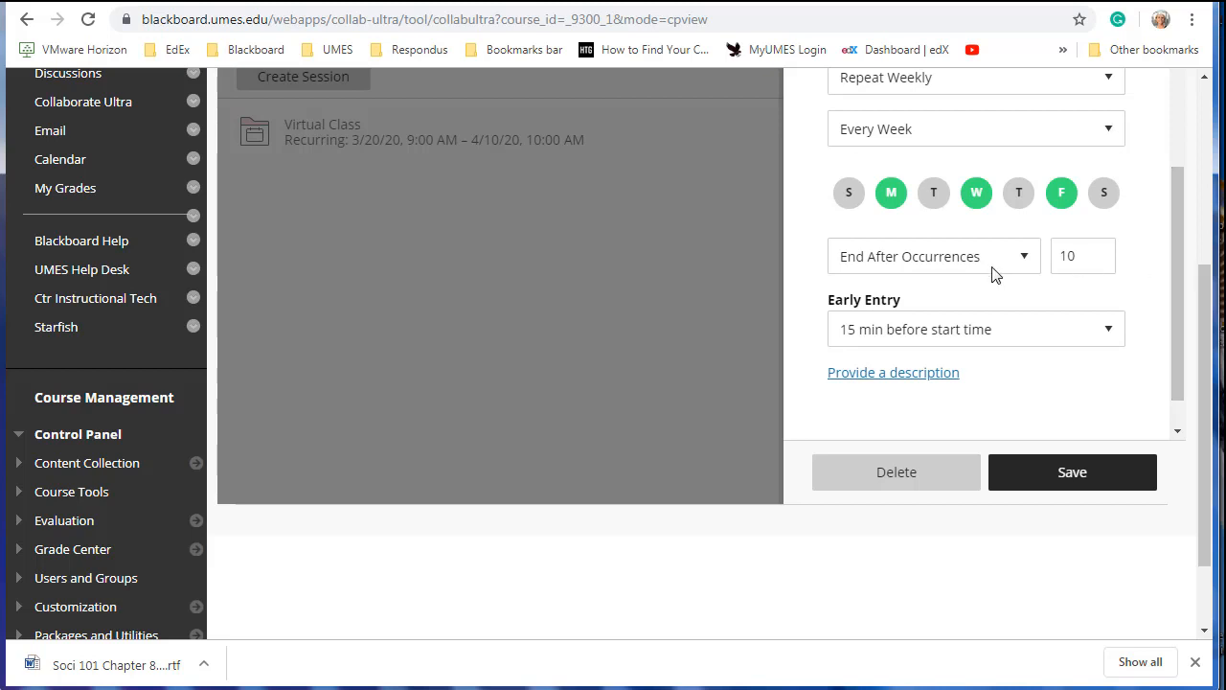
{"action": "left_click", "coordinate": [954, 261]}
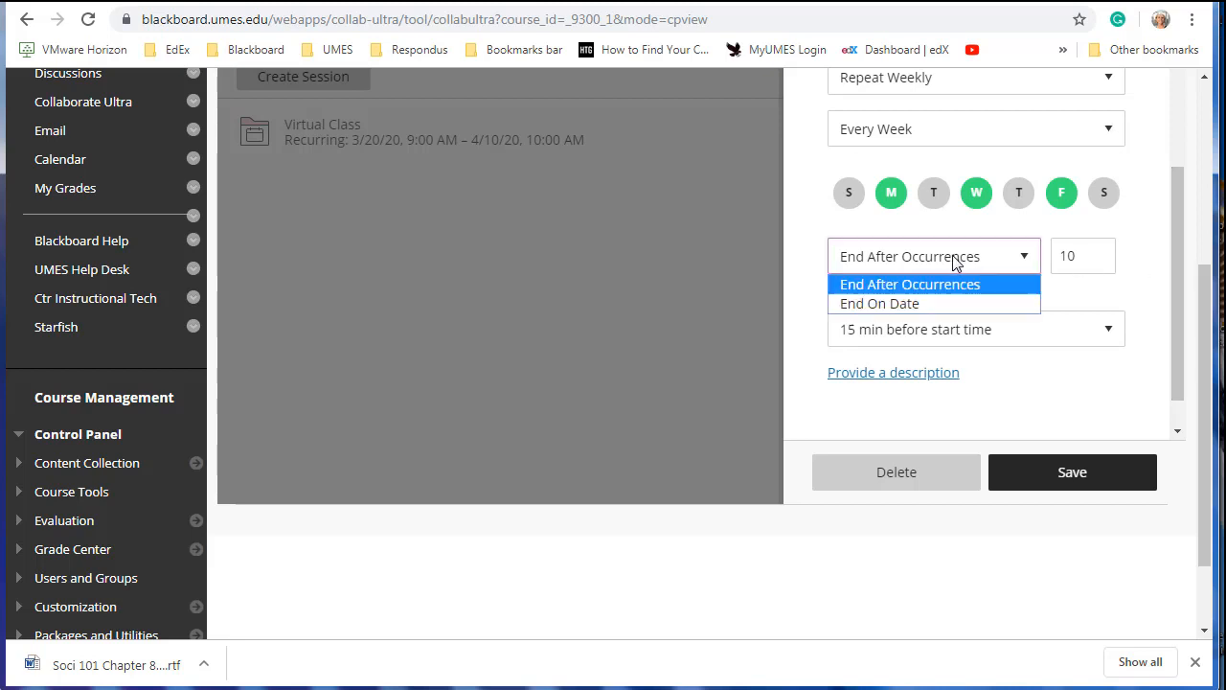
{"action": "left_click", "coordinate": [892, 305]}
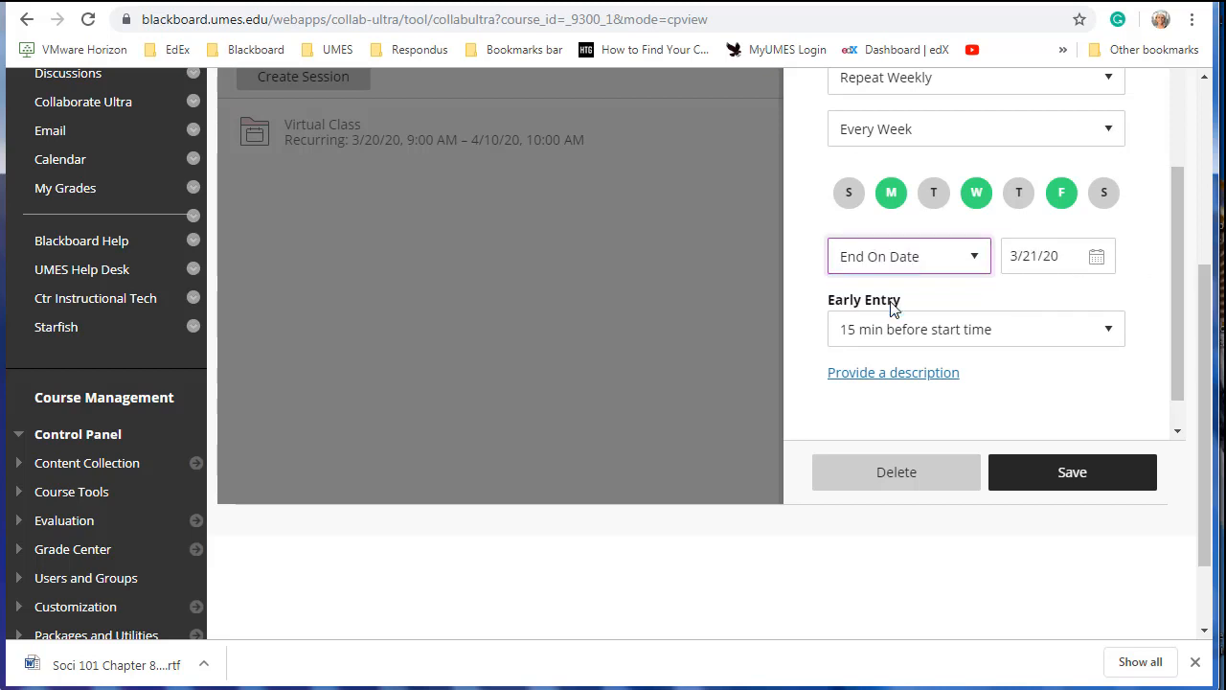
{"action": "left_click", "coordinate": [1097, 259]}
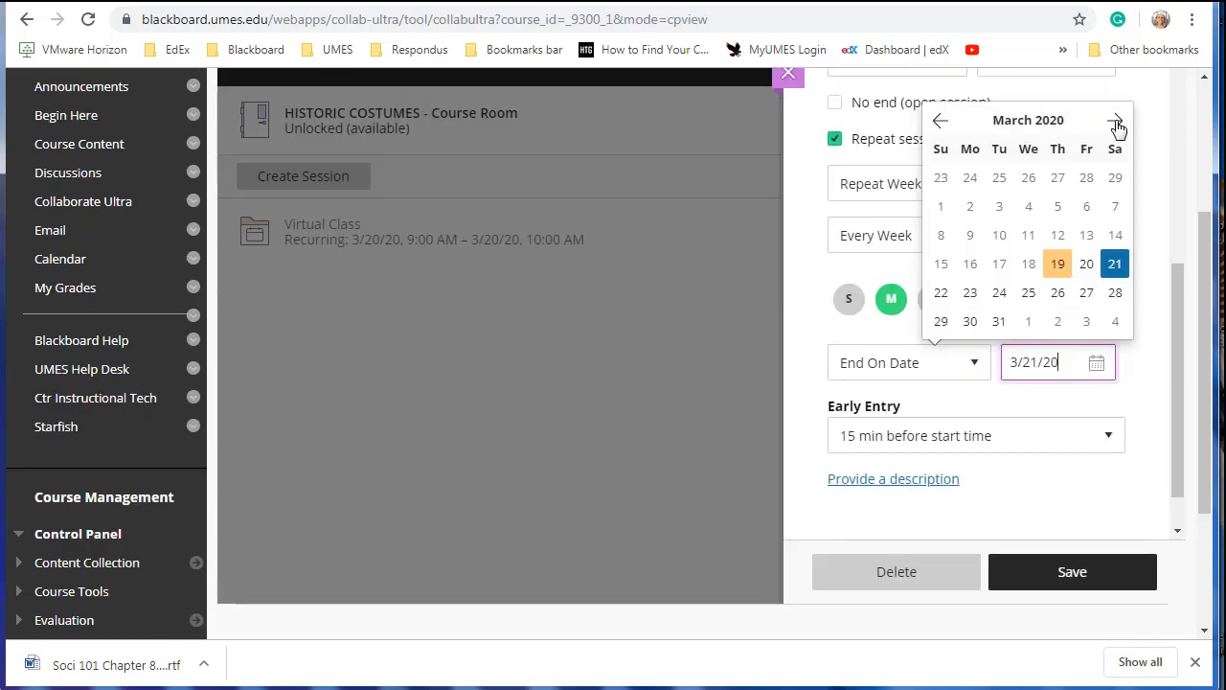
{"action": "left_click", "coordinate": [1116, 123]}
{"action": "left_click", "coordinate": [1116, 122]}
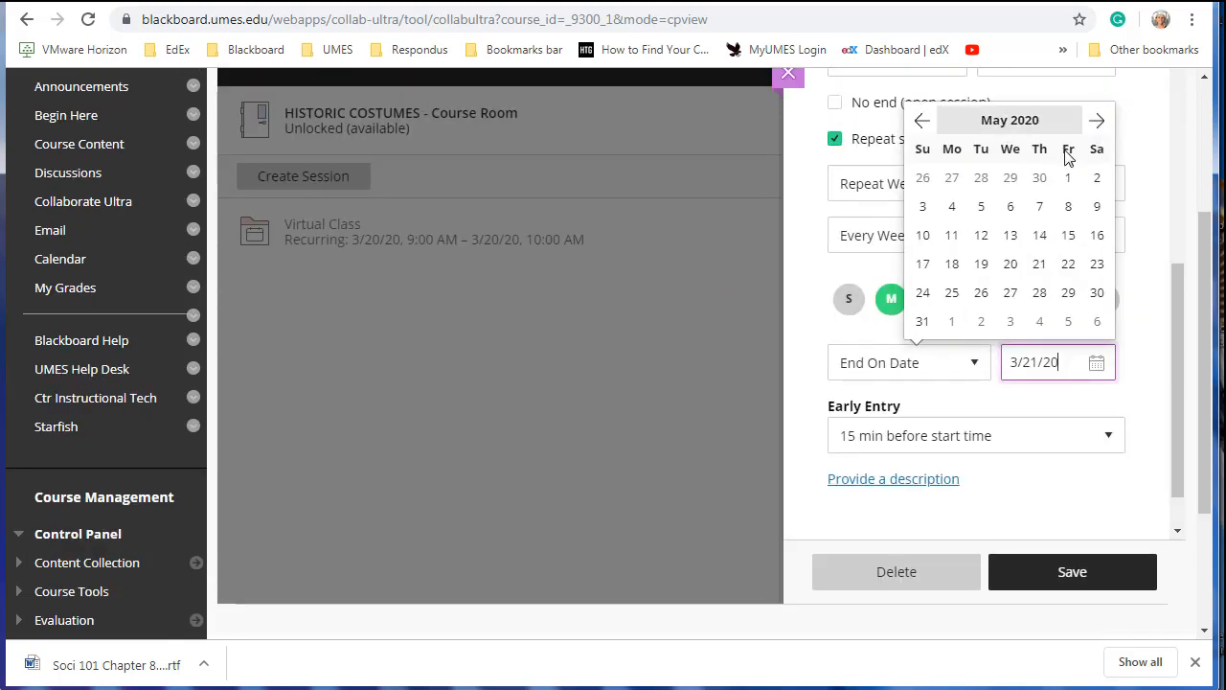
{"action": "left_click", "coordinate": [1066, 239]}
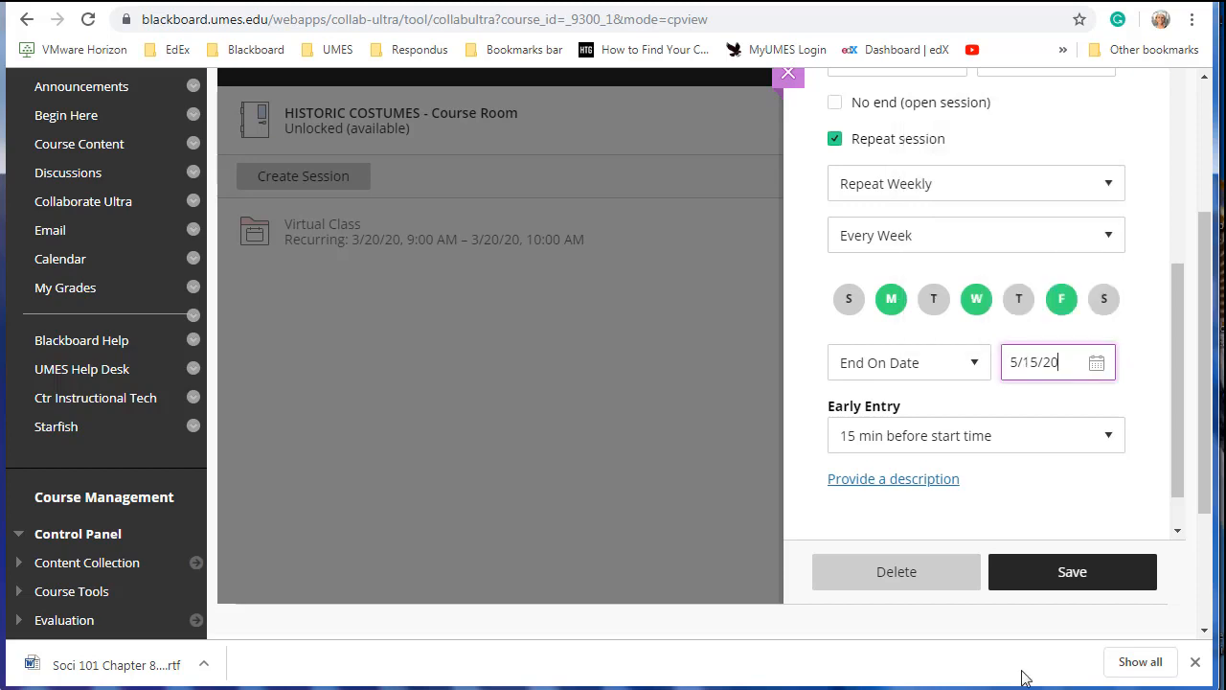
Expand the Session Settings section below the event details, starting from the default attendee role.
{"action": "scroll", "coordinate": [1172, 397], "scroll_direction": "down", "scroll_amount": 1}
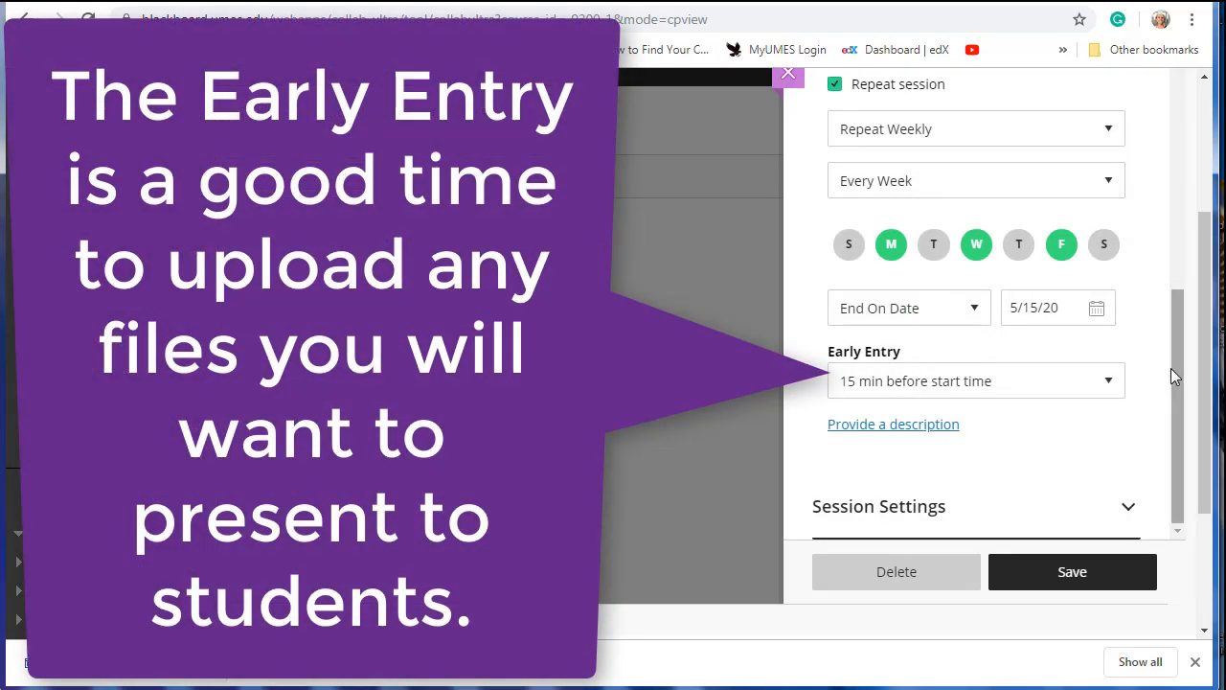
{"action": "left_click_drag", "start_coordinate": [1171, 368], "coordinate": [1191, 389]}
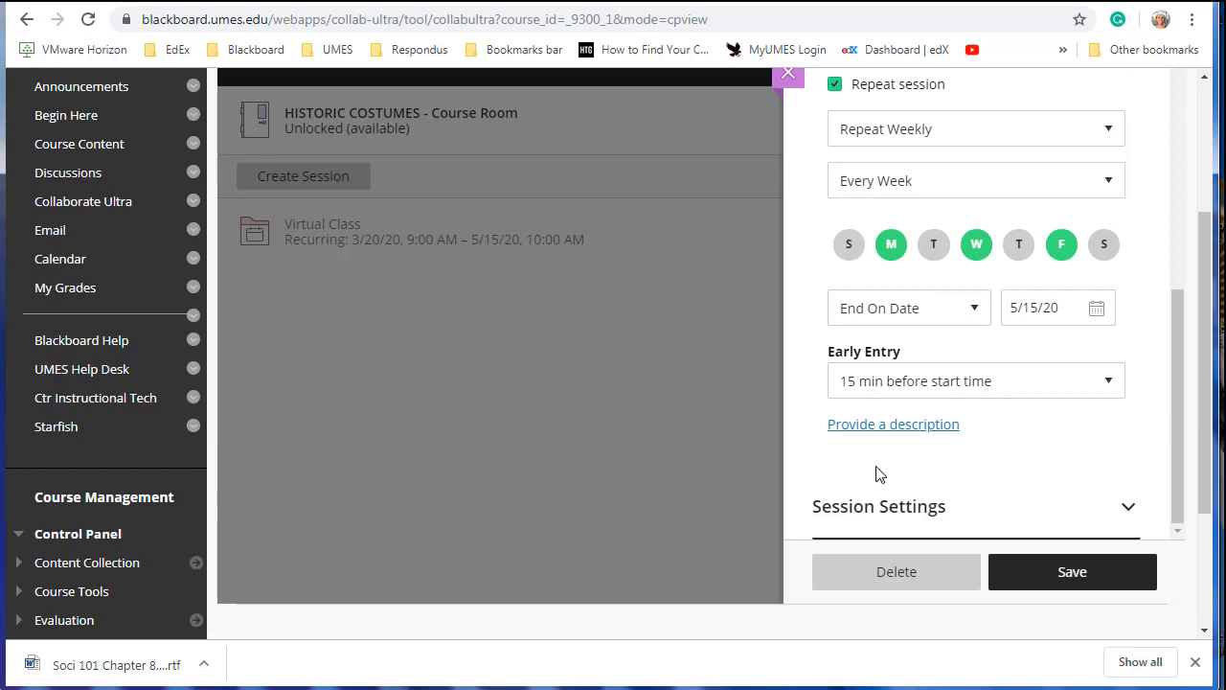
{"action": "left_click_drag", "start_coordinate": [1213, 425], "coordinate": [1213, 521]}
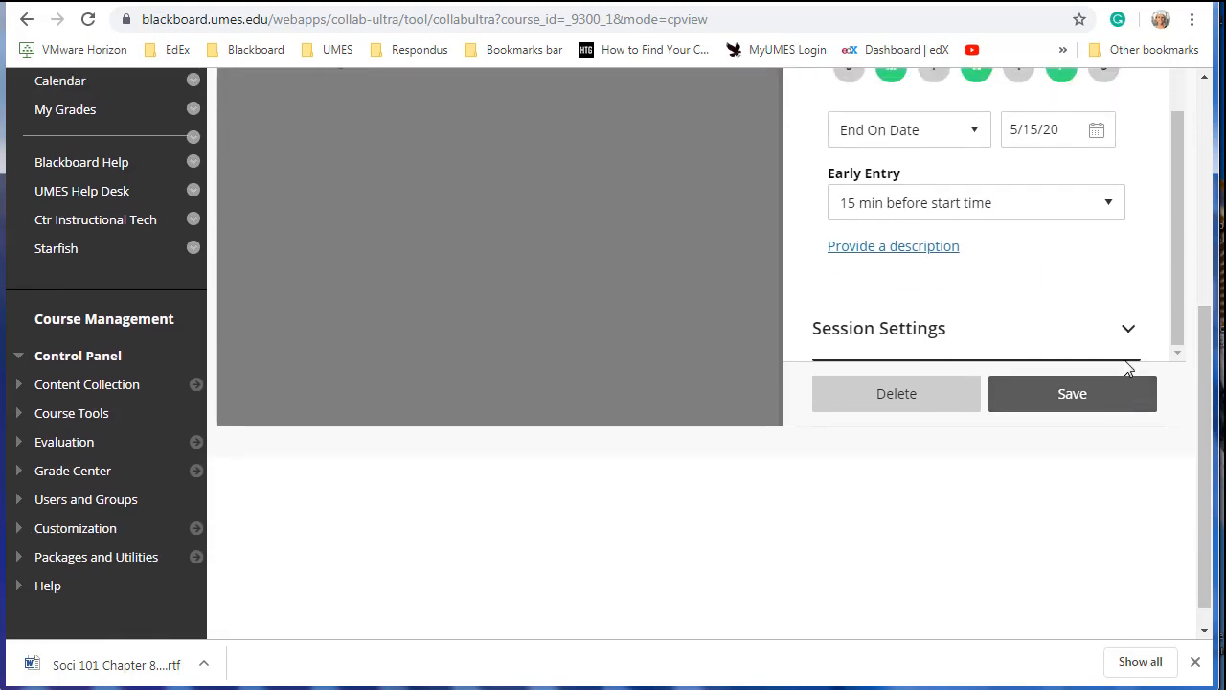
{"action": "left_click", "coordinate": [1128, 334]}
{"action": "scroll", "coordinate": [1122, 342], "scroll_direction": "down", "scroll_amount": 2}
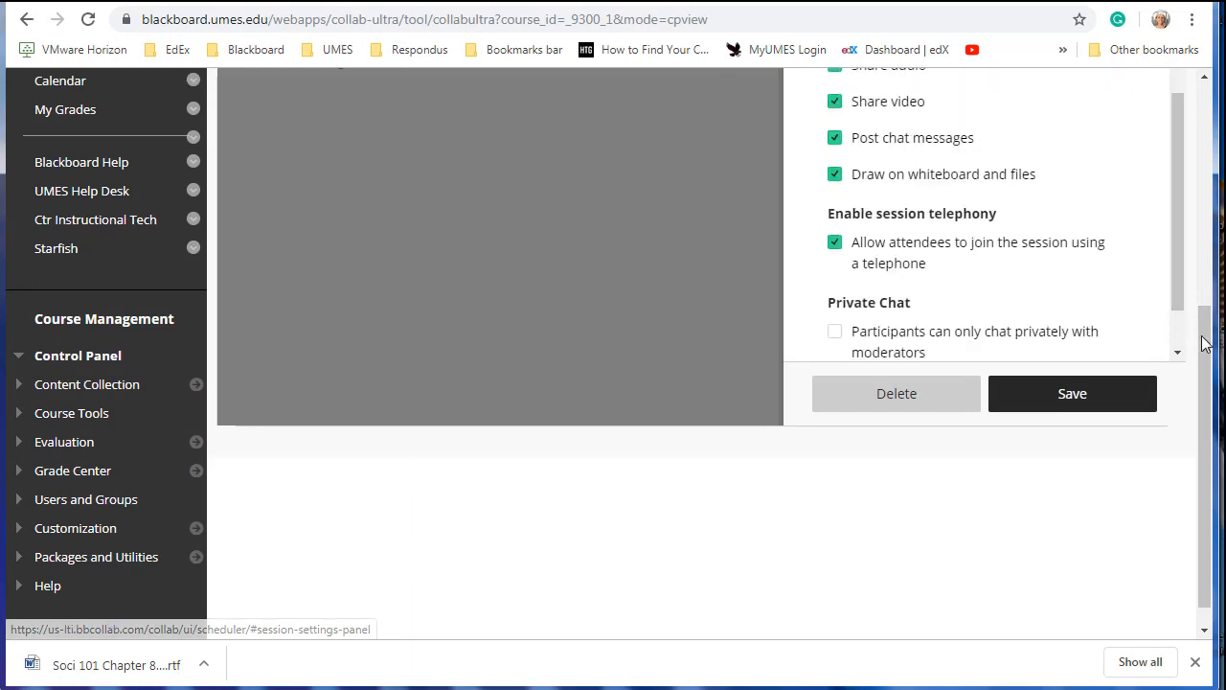
{"action": "left_click_drag", "start_coordinate": [1207, 354], "coordinate": [1178, 293]}
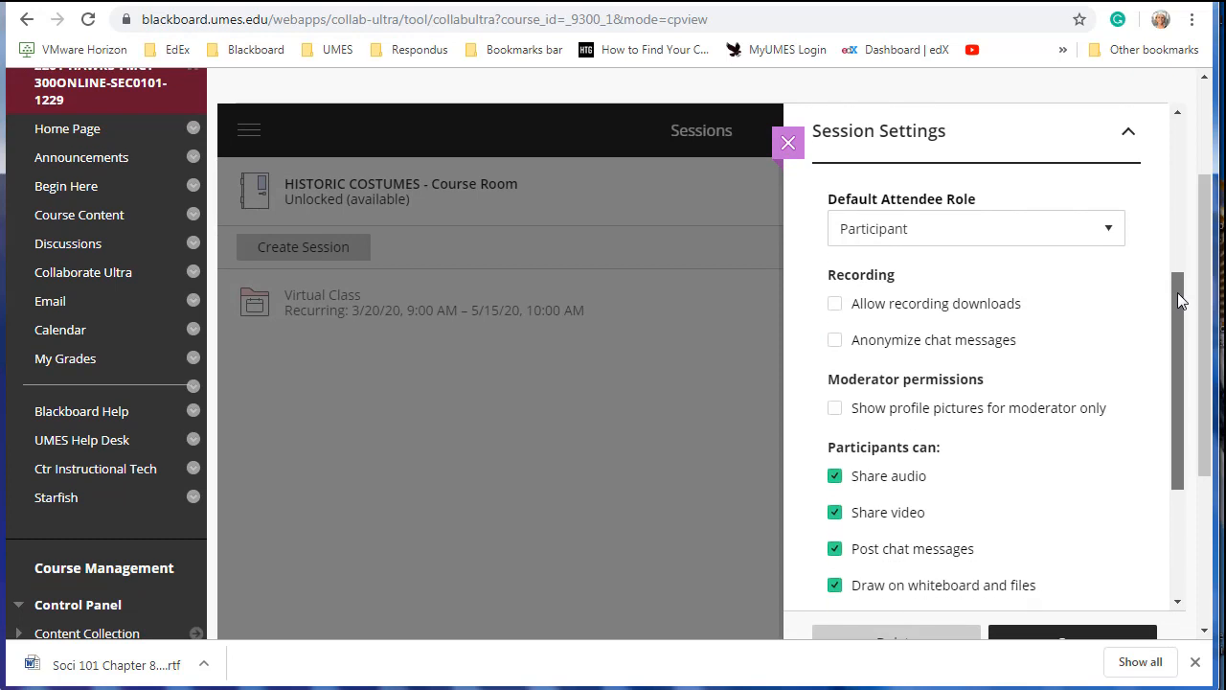
Choose Participant as the default attendee role and turn on Anonymize chat messages for recordings.
{"action": "left_click", "coordinate": [905, 234]}
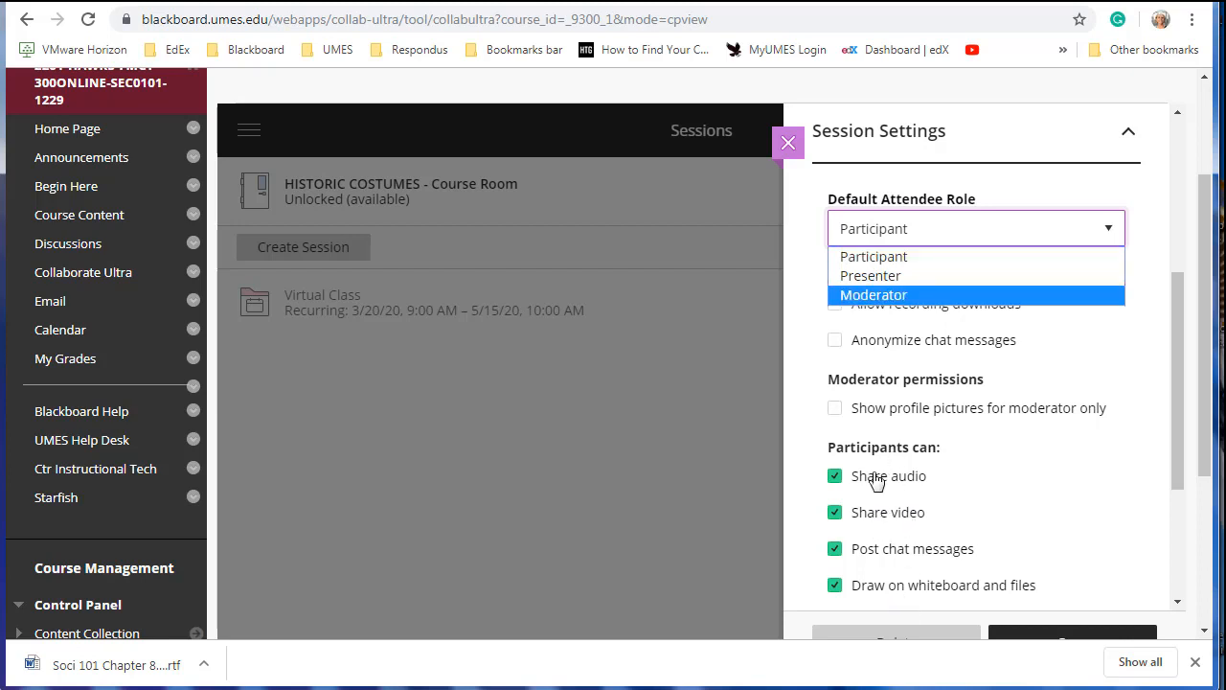
{"action": "left_click", "coordinate": [883, 291]}
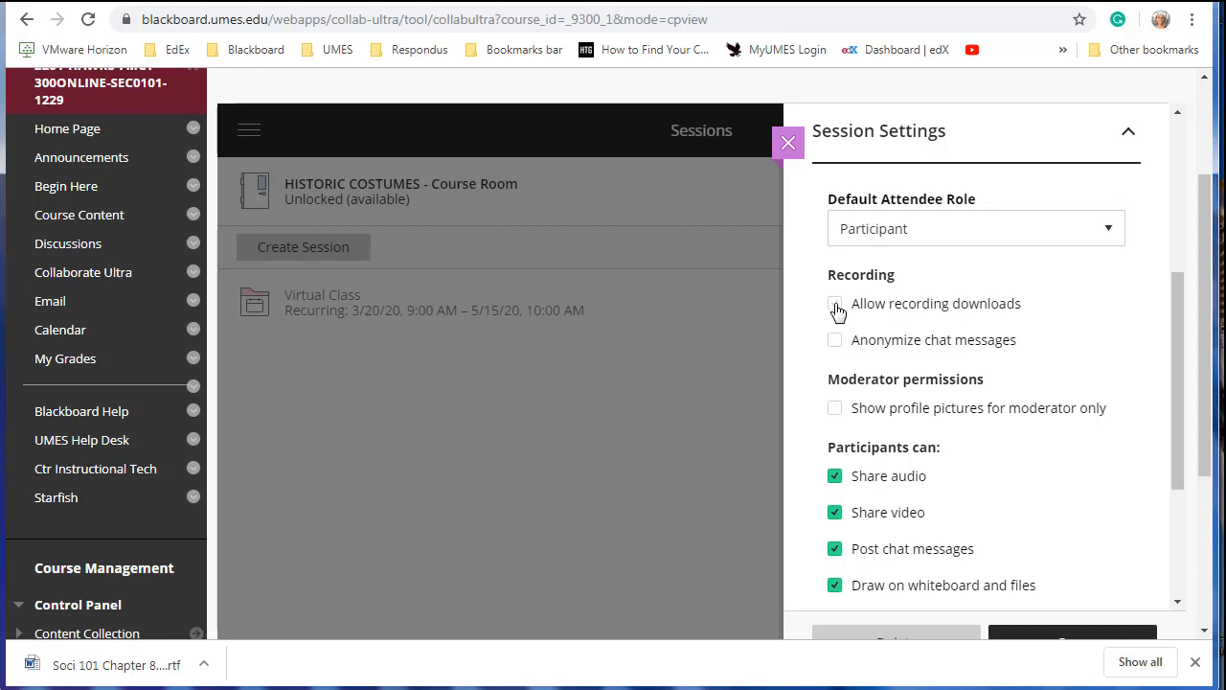
{"action": "left_click", "coordinate": [835, 343]}
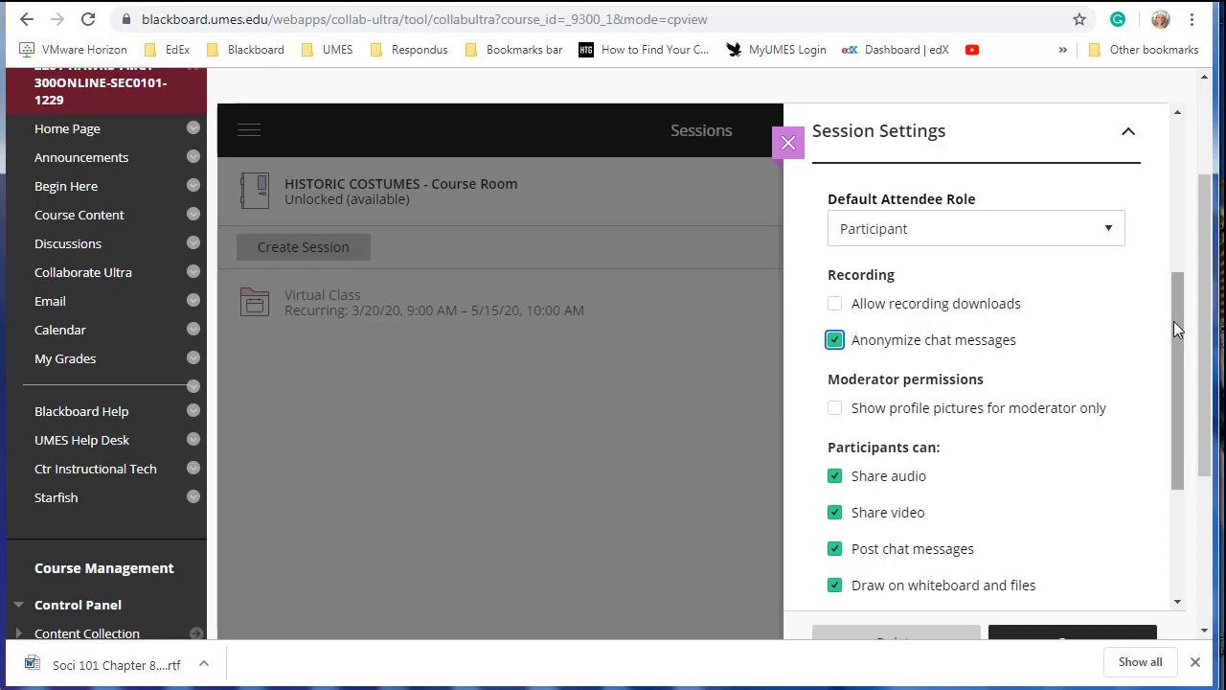
Try turning off the option that lets attendees join the session using a telephone.
{"action": "left_click_drag", "start_coordinate": [1173, 323], "coordinate": [1172, 412]}
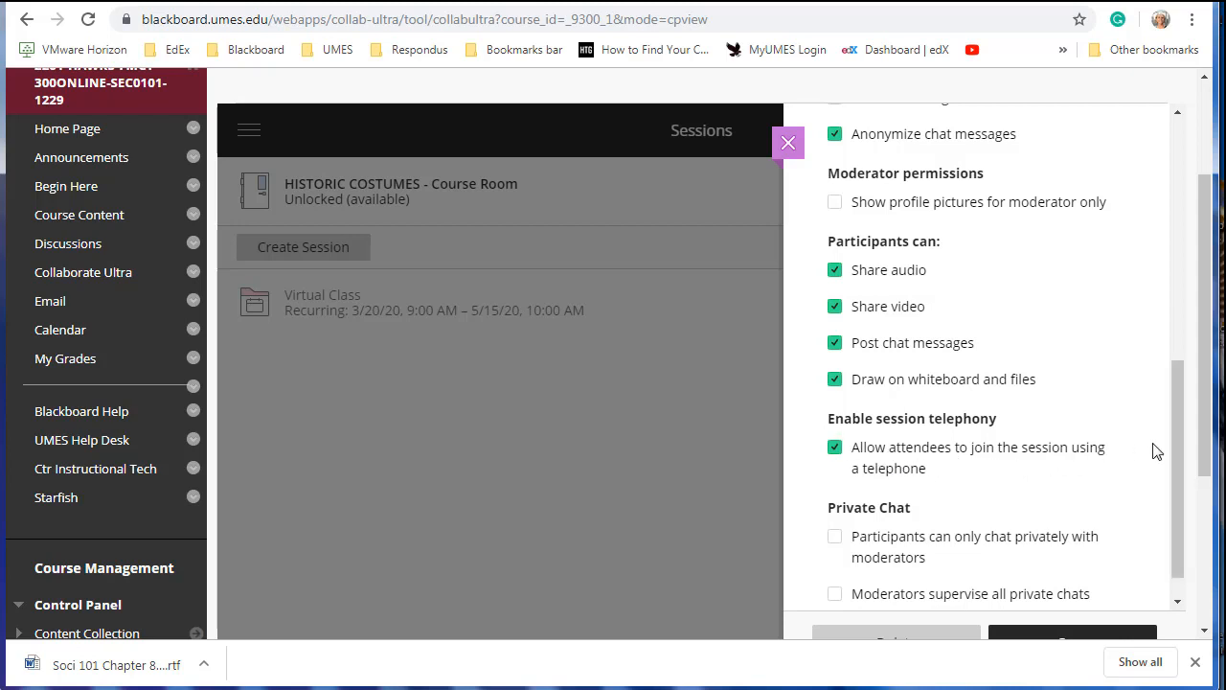
{"action": "left_click", "coordinate": [834, 449]}
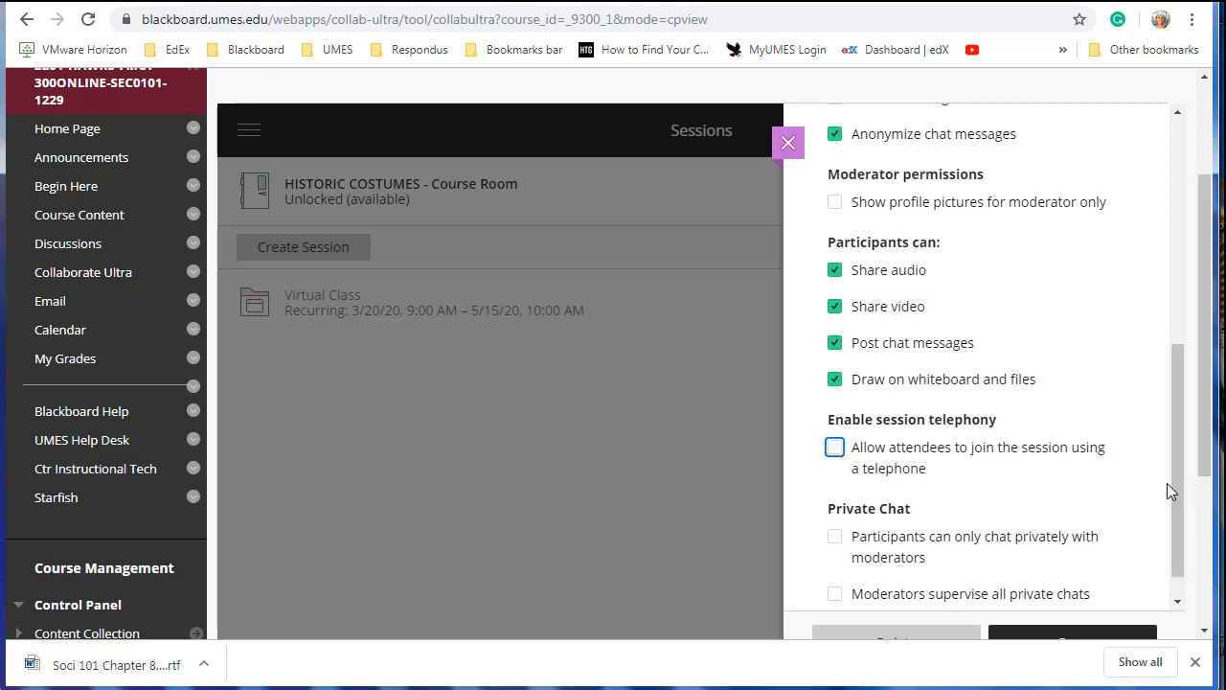
{"action": "left_click_drag", "start_coordinate": [1176, 483], "coordinate": [1167, 557]}
Restrict participants' private chat to moderators only and have moderators supervise all private chats.
{"action": "left_click_drag", "start_coordinate": [1177, 445], "coordinate": [1185, 508]}
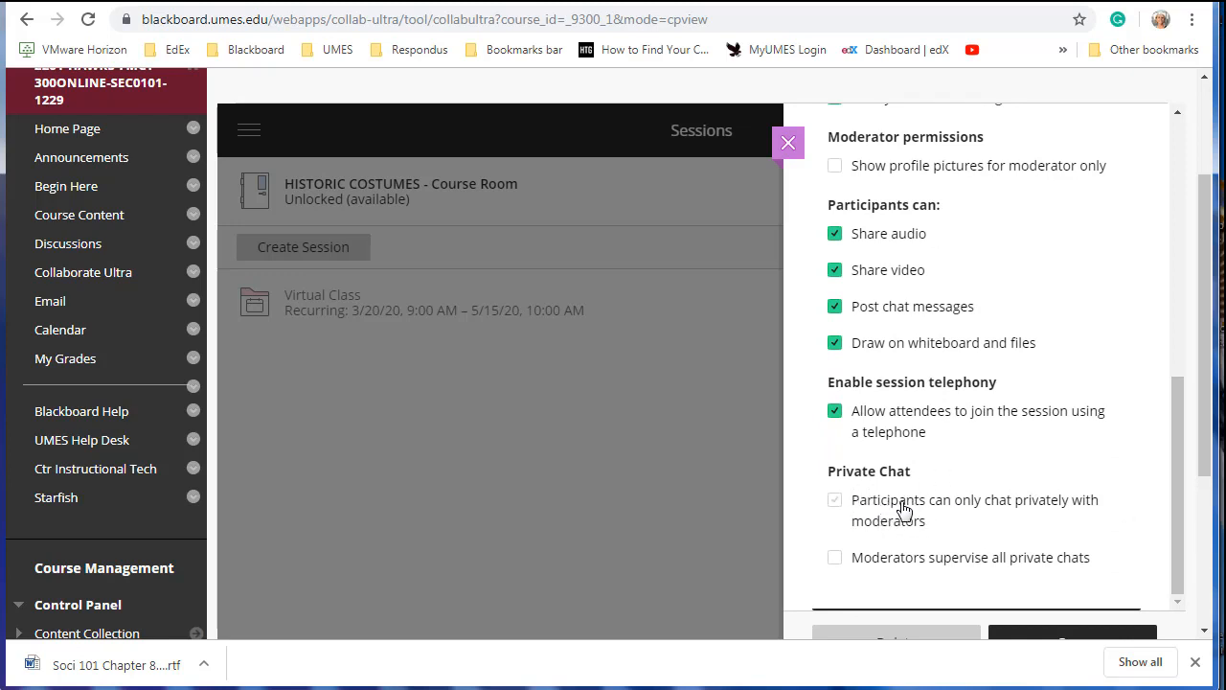
{"action": "left_click", "coordinate": [837, 505]}
{"action": "left_click", "coordinate": [890, 564]}
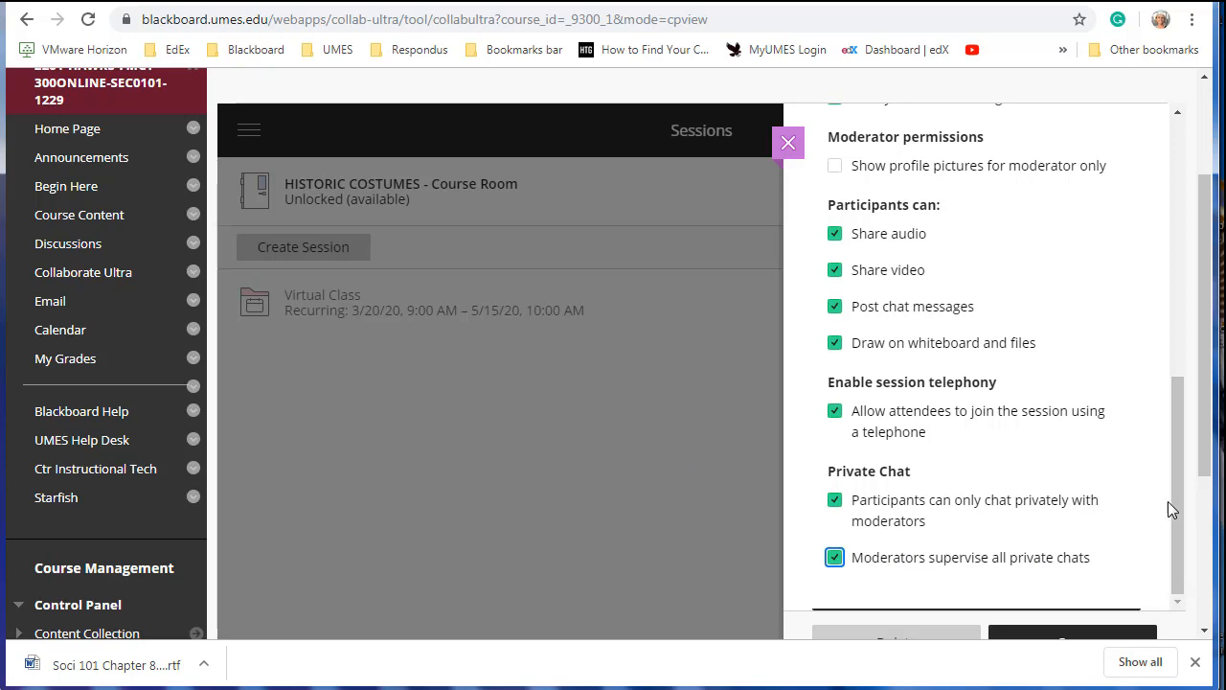
Save the session and expand the Virtual Class series to list its individual occurrences.
{"action": "left_click_drag", "start_coordinate": [1178, 523], "coordinate": [1178, 466]}
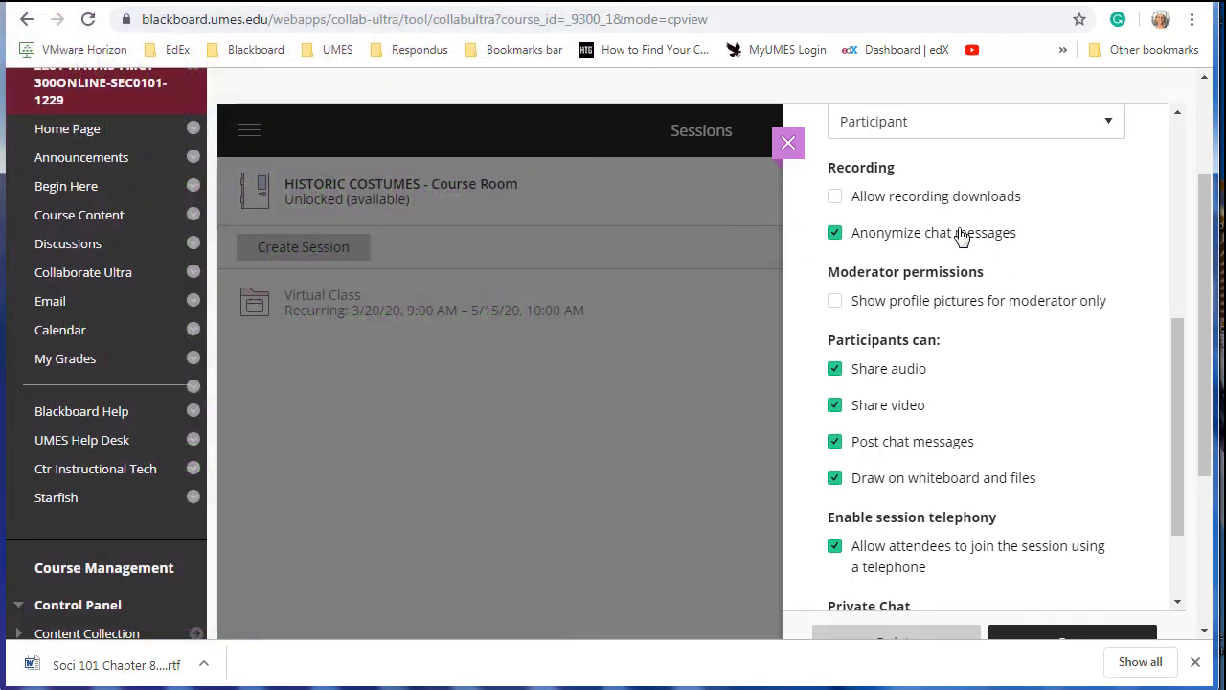
{"action": "scroll", "coordinate": [1212, 440], "scroll_direction": "down", "scroll_amount": 1}
{"action": "scroll", "coordinate": [1212, 441], "scroll_direction": "down", "scroll_amount": 2}
{"action": "left_click", "coordinate": [1063, 512]}
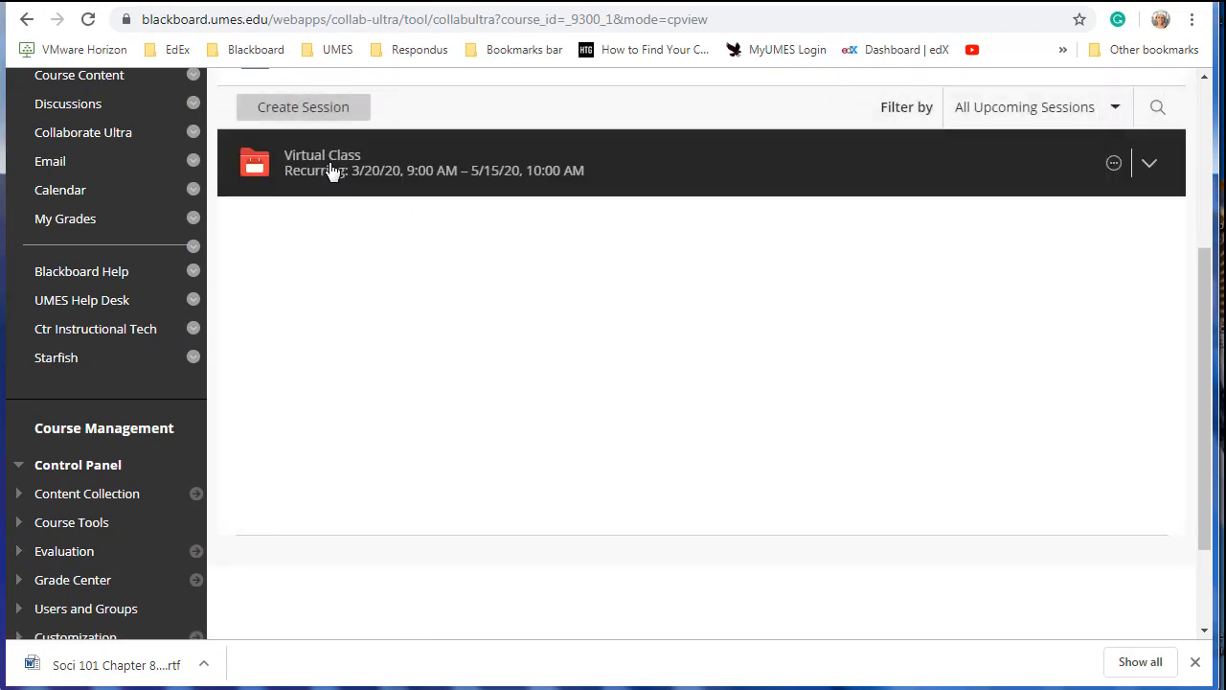
{"action": "left_click", "coordinate": [329, 171]}
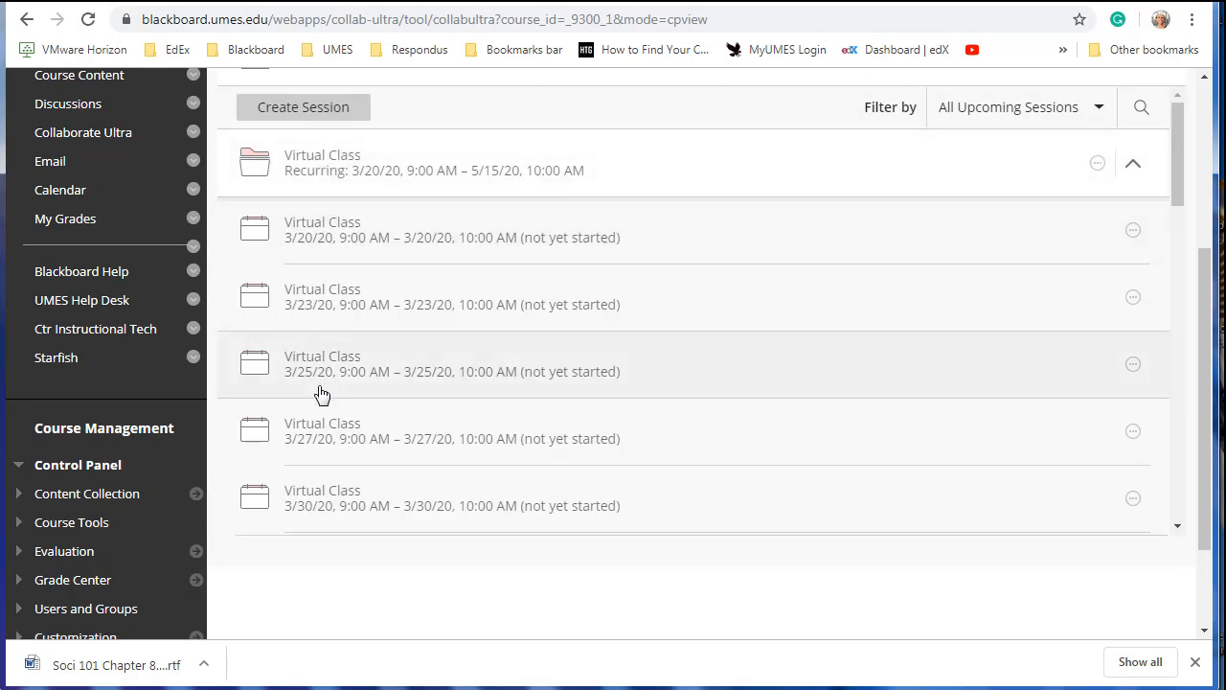